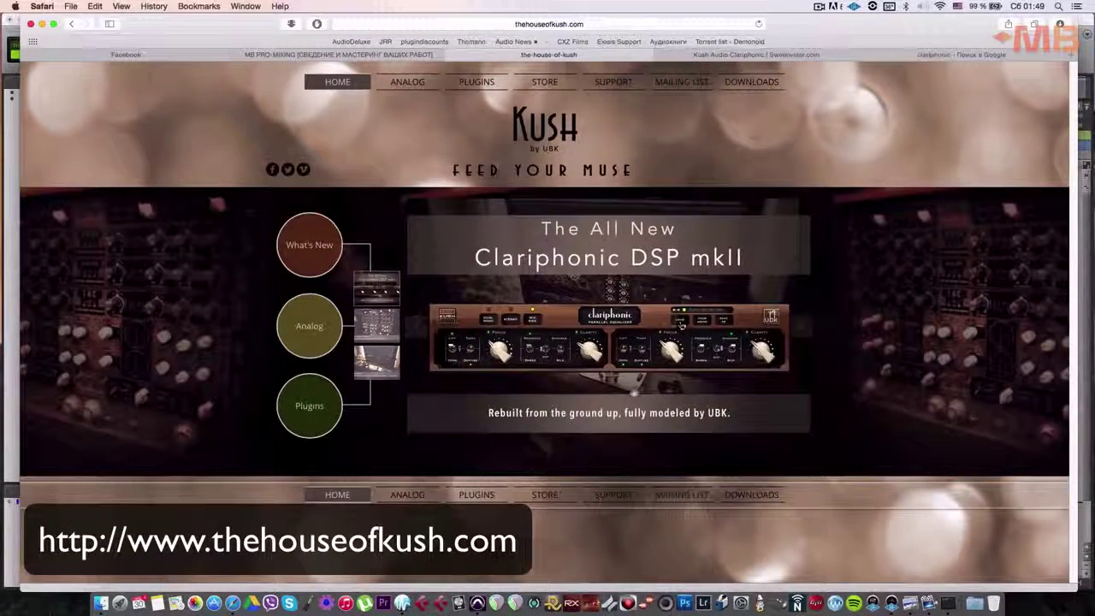
Step: Open the Clariphonic DSP mkII plugin page on the Kush site and review its description
click(659, 343)
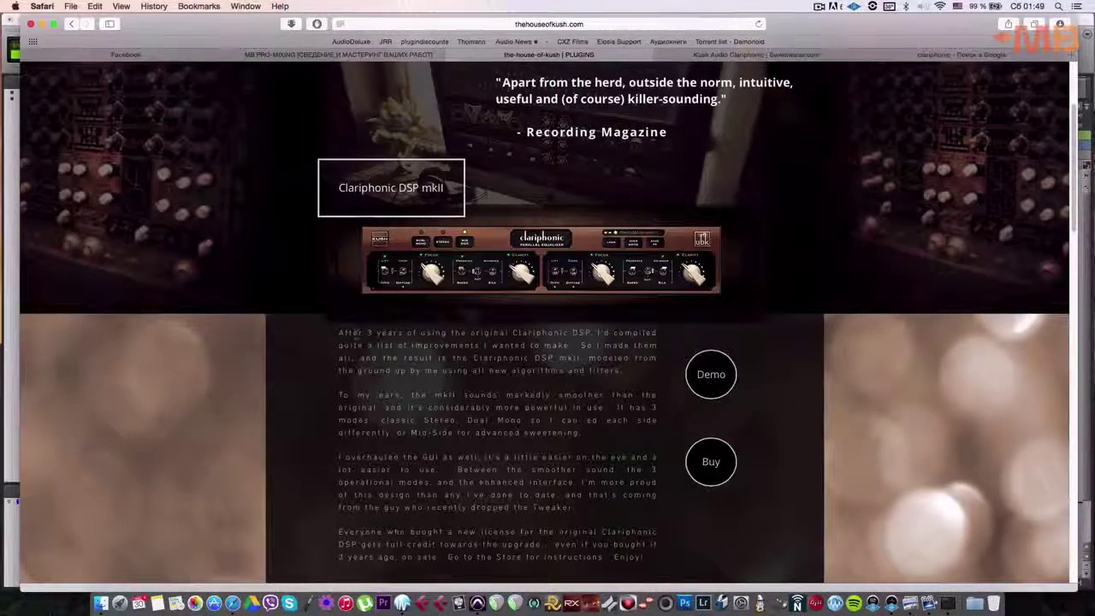
scroll(547, 308, down, 1)
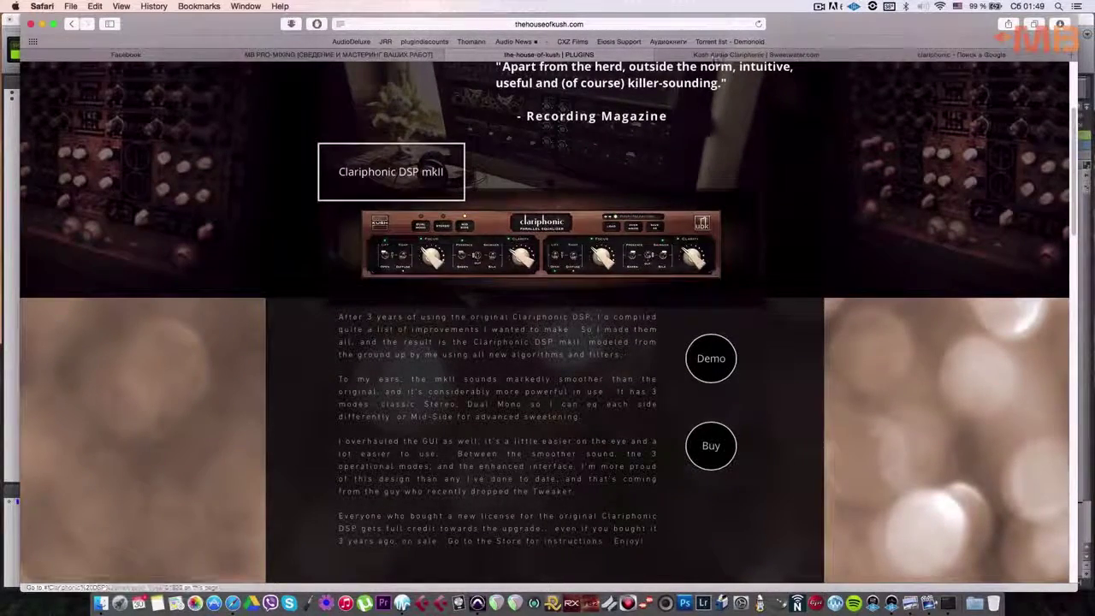
Step: Examine the enlarged front, rear and side photos of the hardware Kush Audio Clariphonic on Sweetwater, and return to the Kush page
click(718, 54)
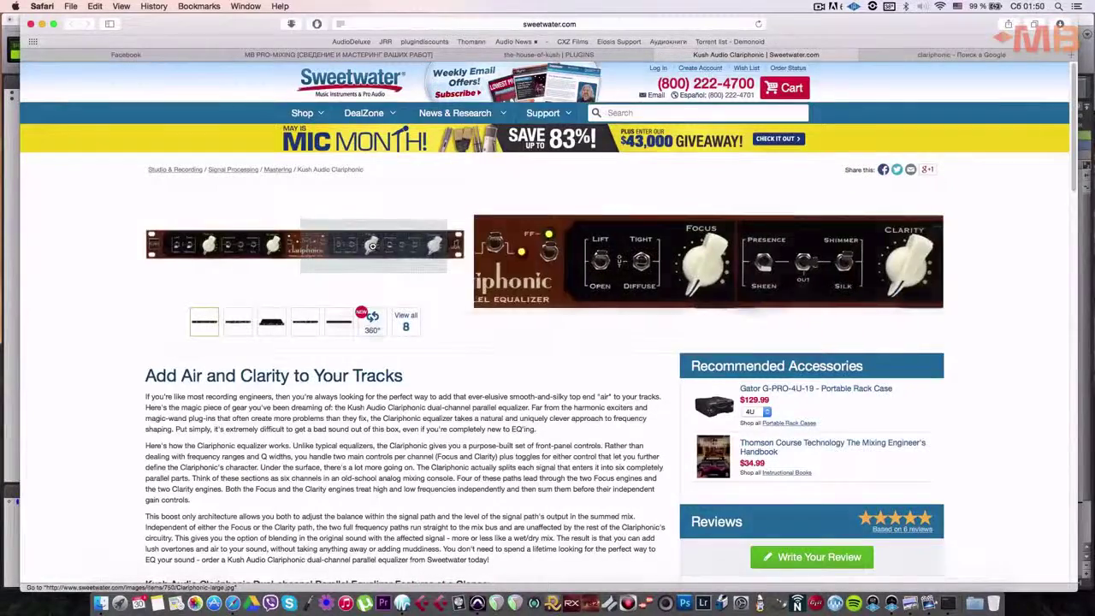
click(372, 246)
click(443, 143)
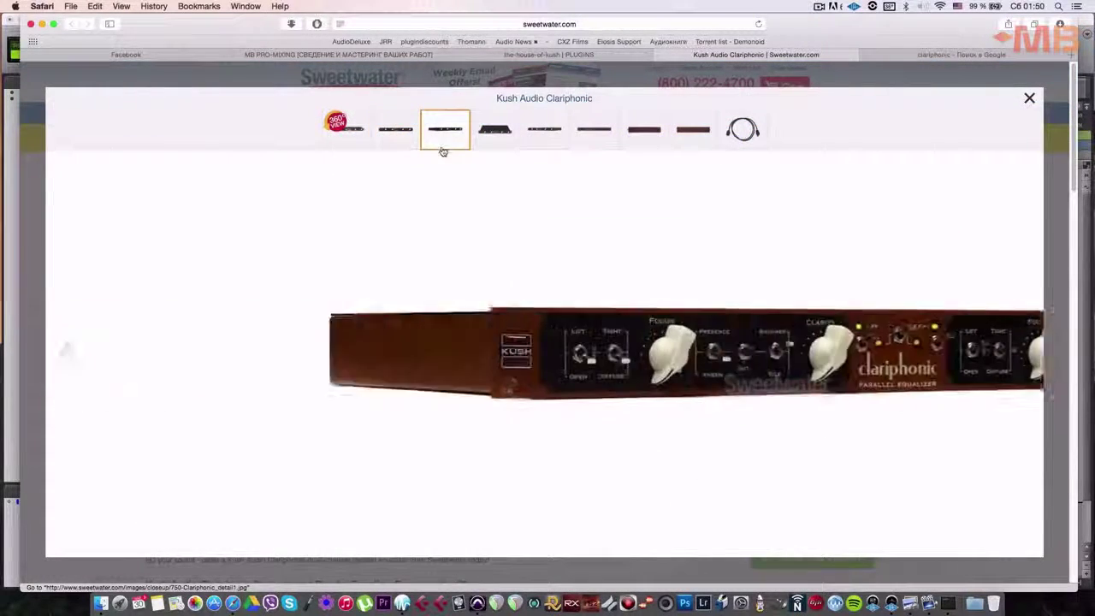
click(501, 127)
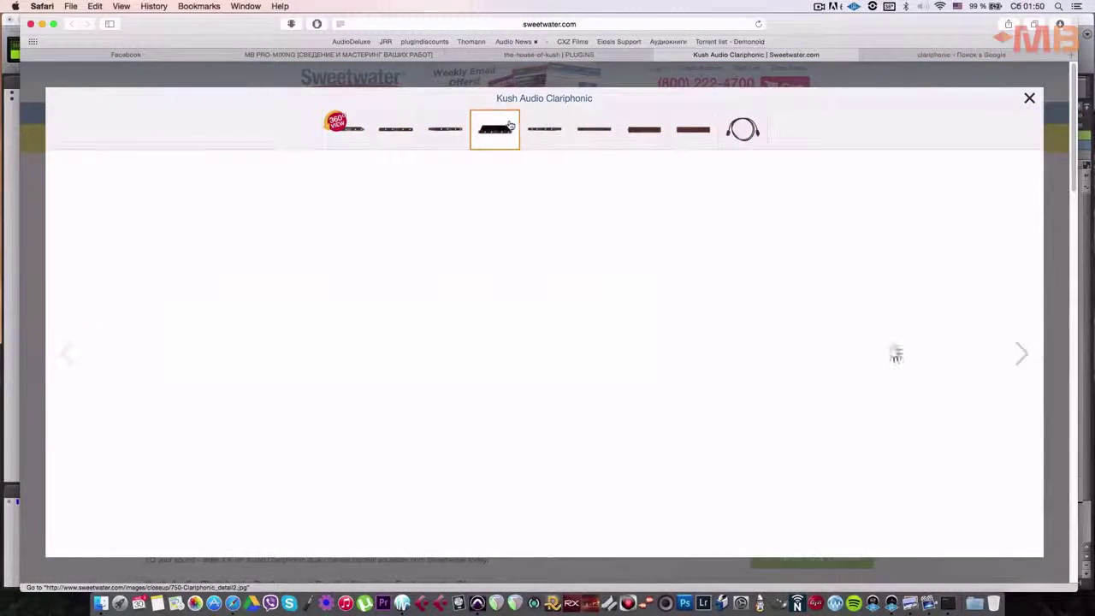
click(556, 125)
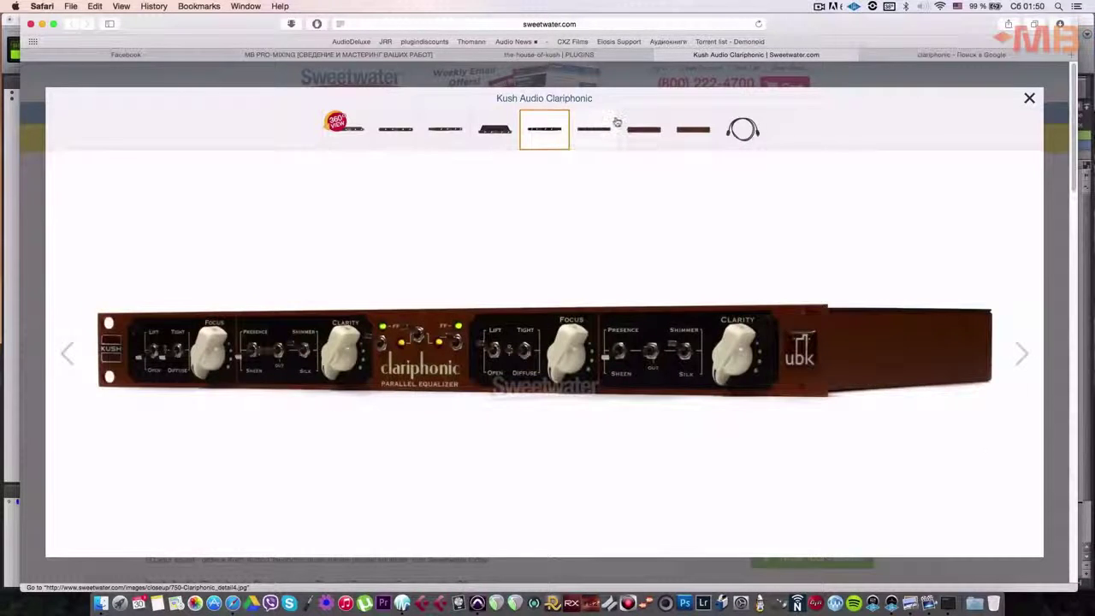
click(599, 124)
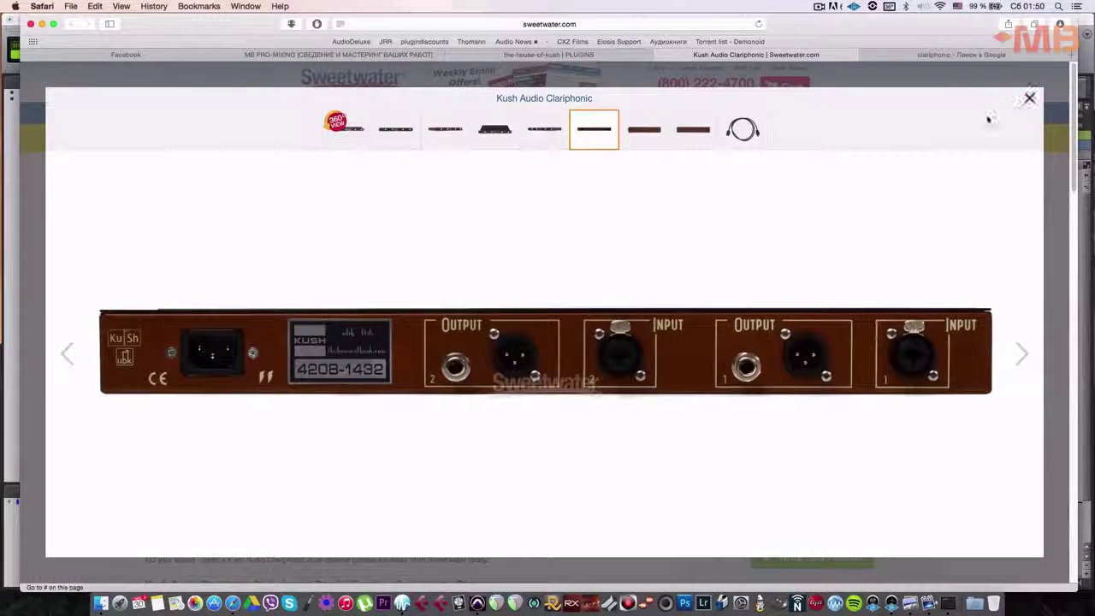
click(638, 142)
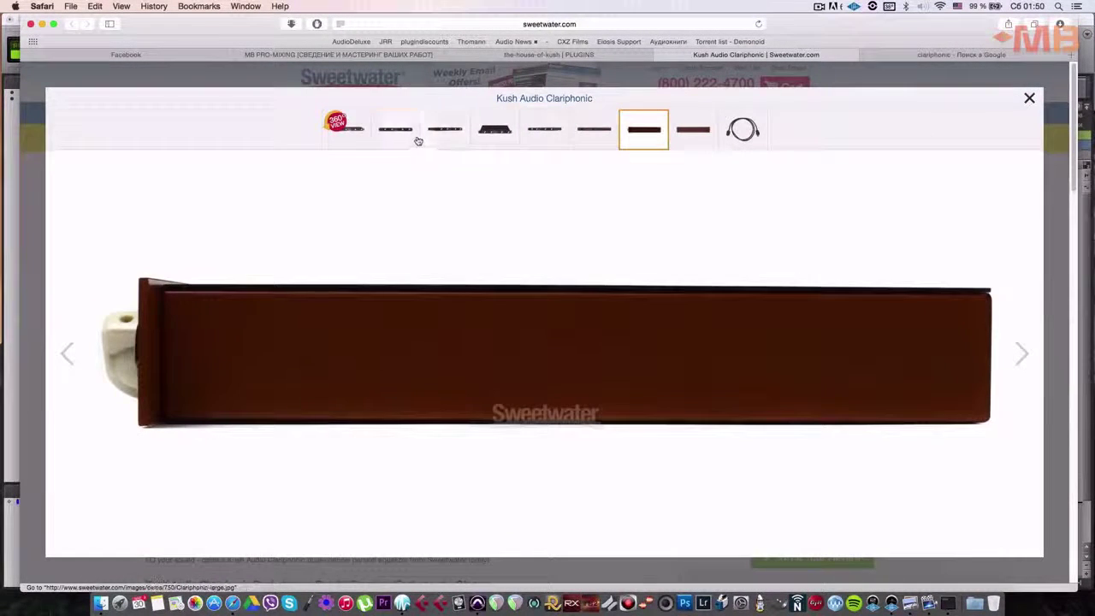
click(407, 137)
click(1030, 99)
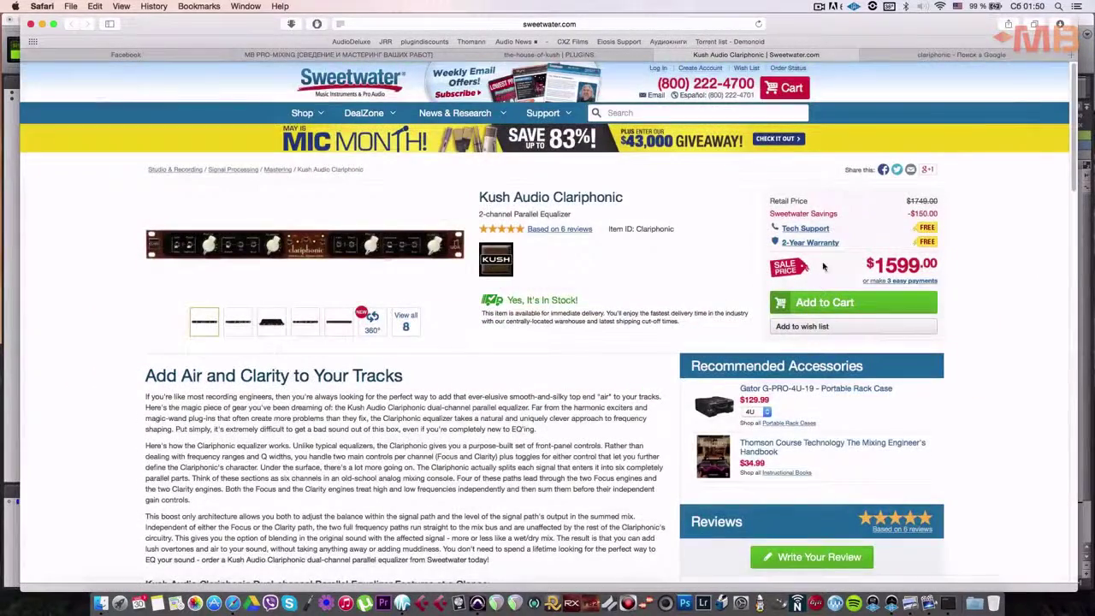
click(552, 54)
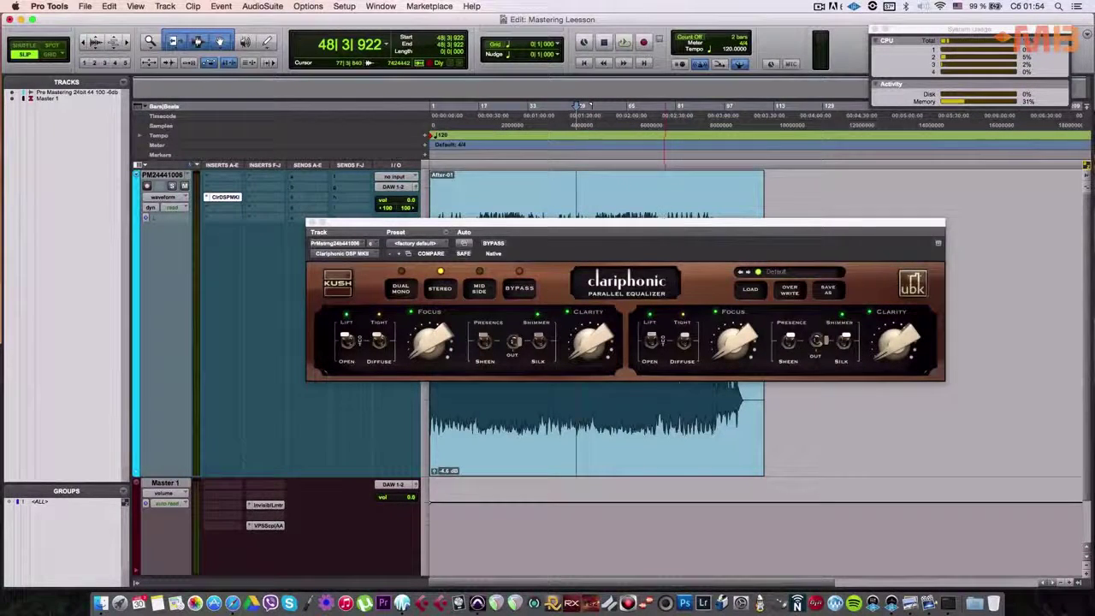
Step: Switch the Clariphonic plugin through its Dual Mono, Stereo, Mid Side and Bypass modes, ending in Stereo
click(413, 226)
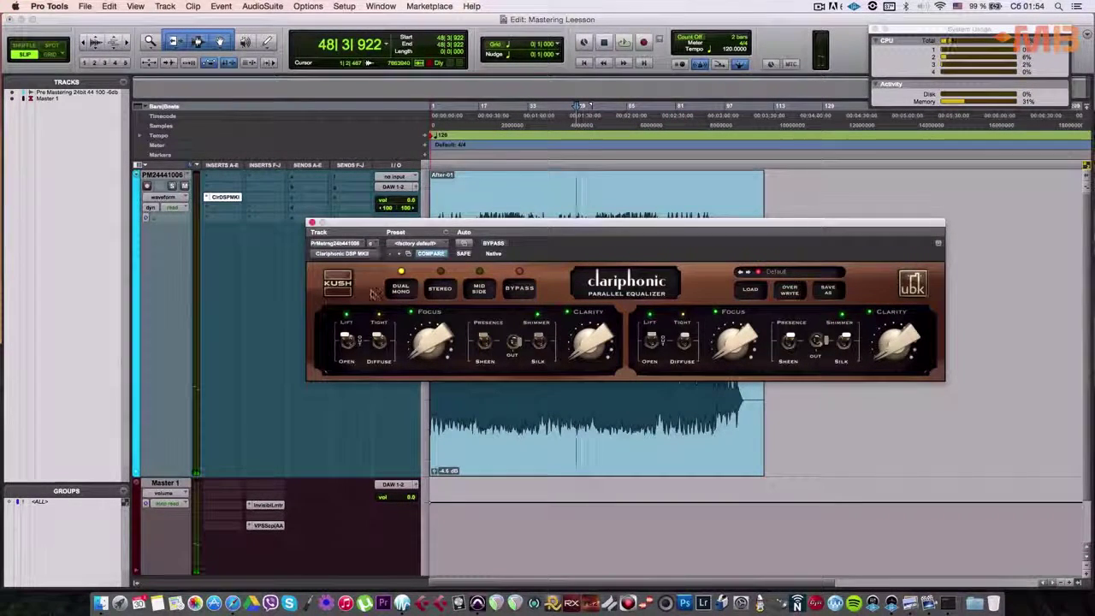
click(444, 284)
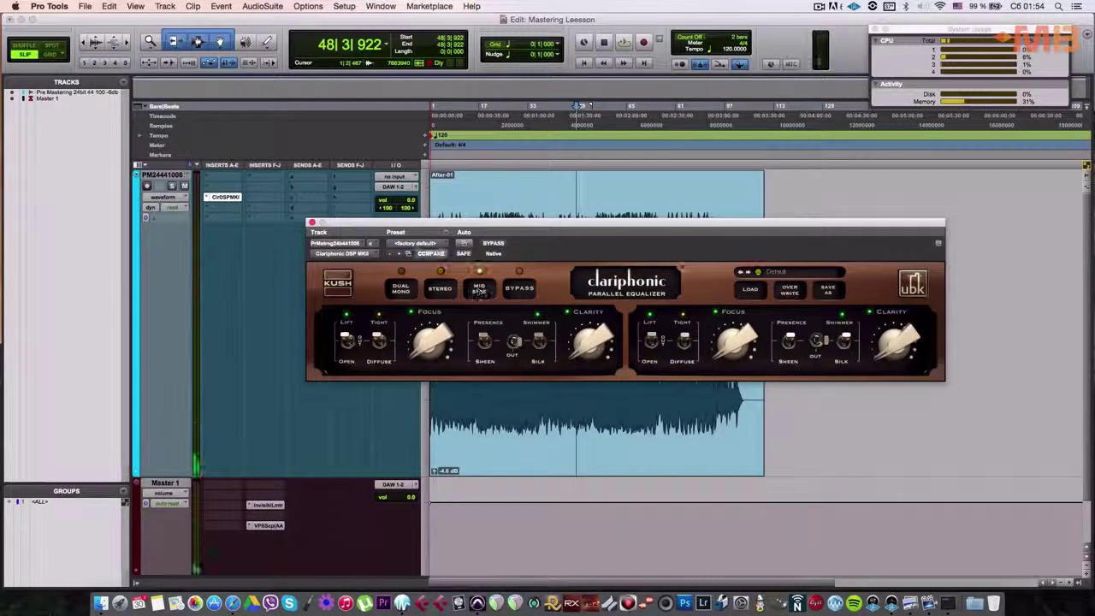
click(480, 288)
click(518, 289)
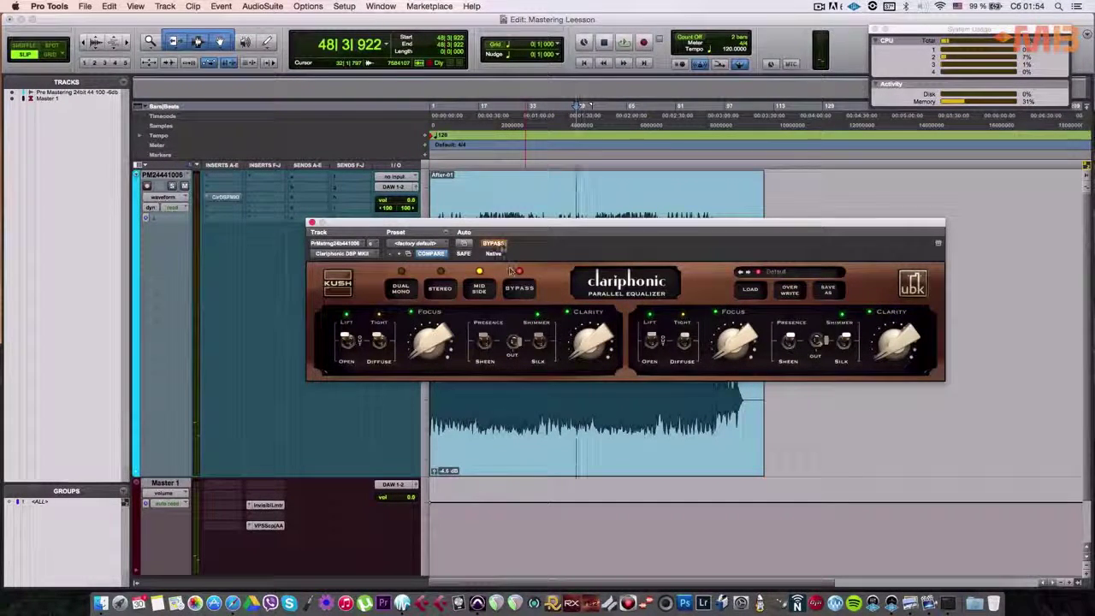
click(519, 289)
click(440, 288)
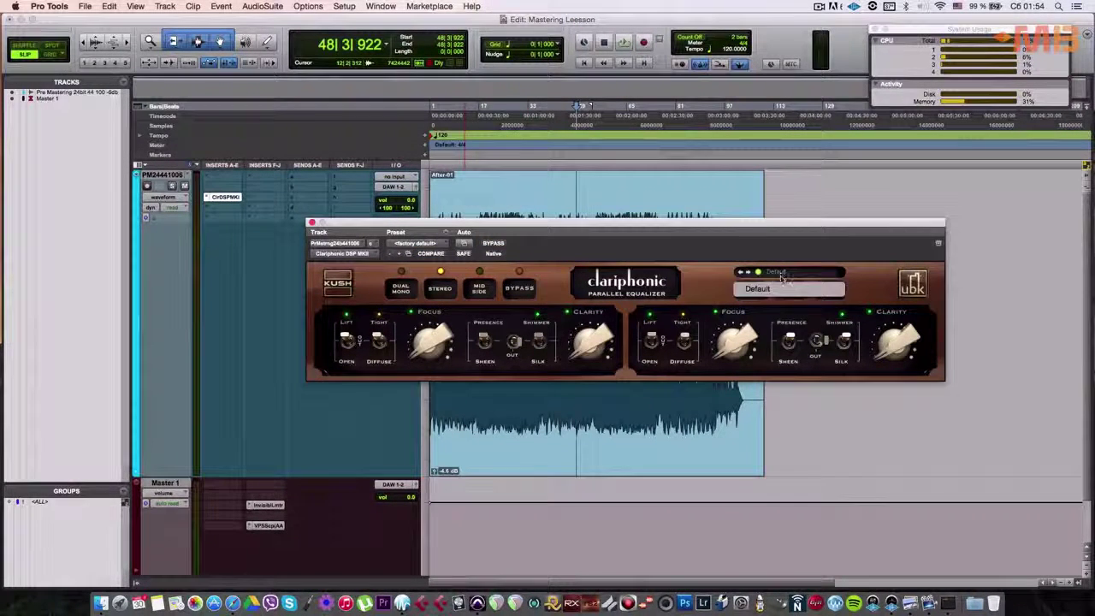
Step: Open the plugin's preset Load and Save As dialogs, cancelling each without loading or saving a preset
click(750, 289)
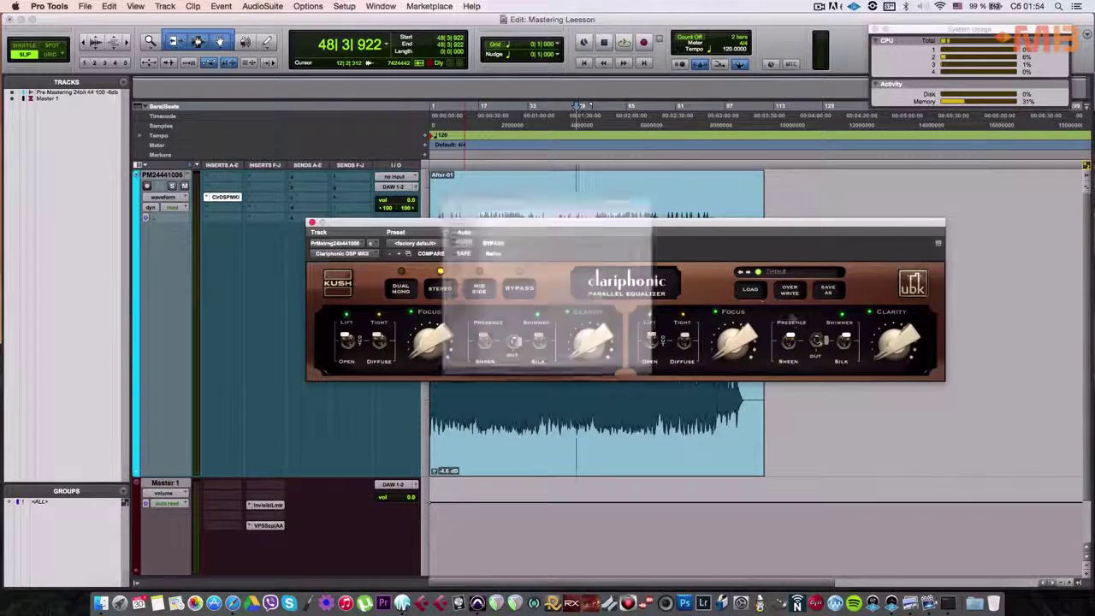
click(785, 533)
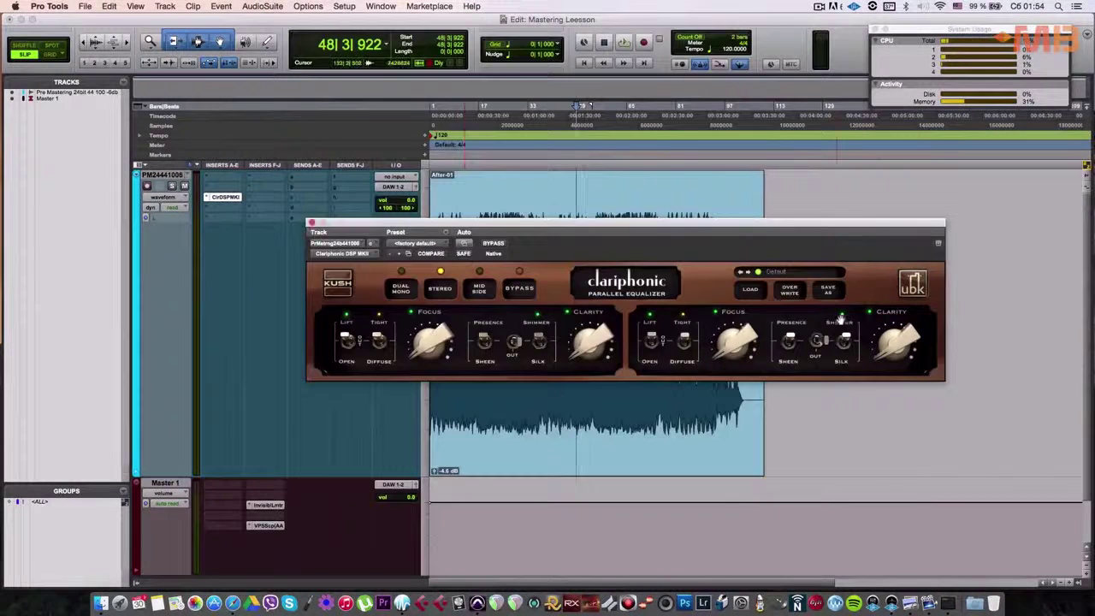
click(827, 290)
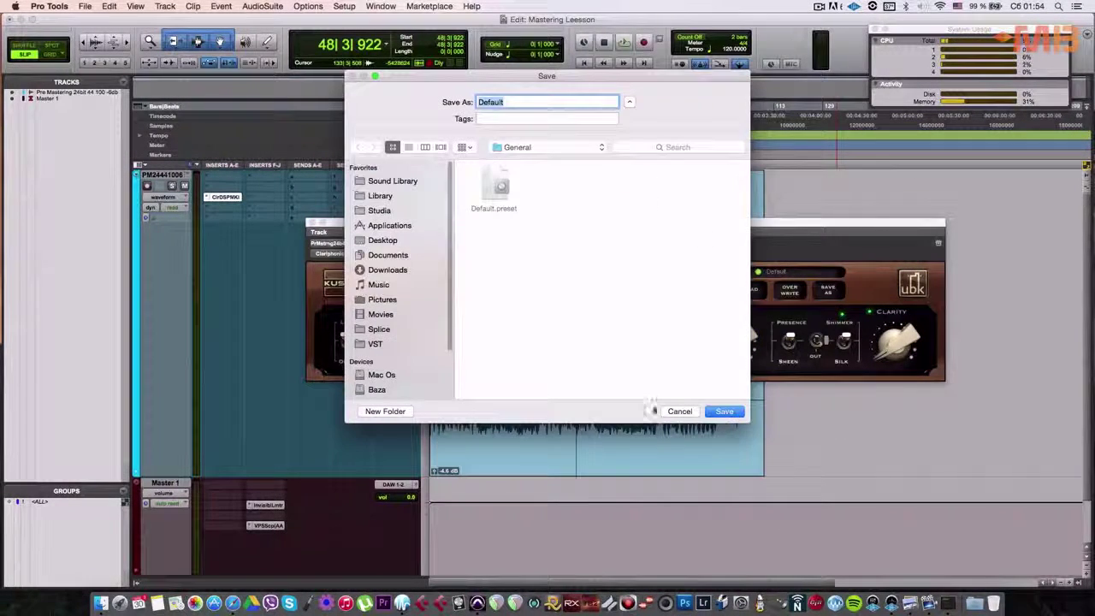
click(676, 412)
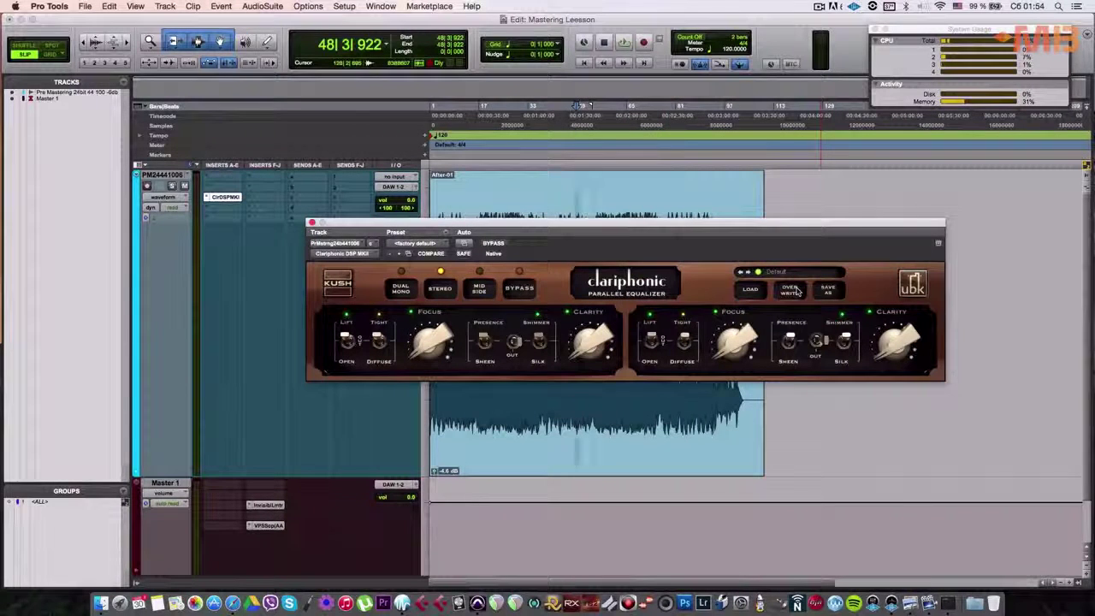
Step: Toggle the Focus section's first switch between Open and Lift, leaving it on Lift
click(347, 344)
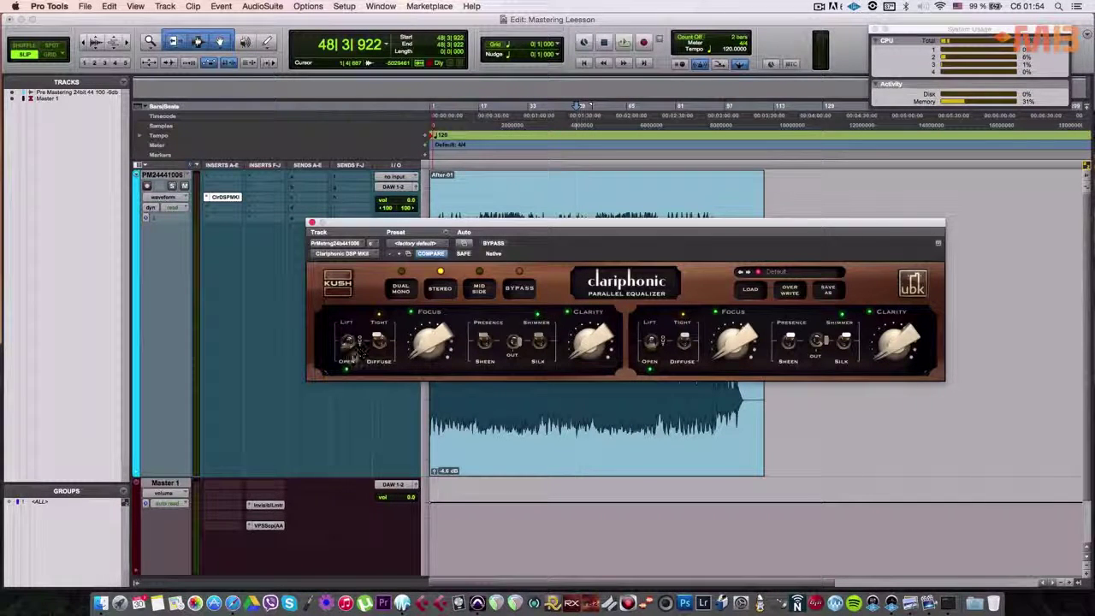
click(348, 343)
click(348, 347)
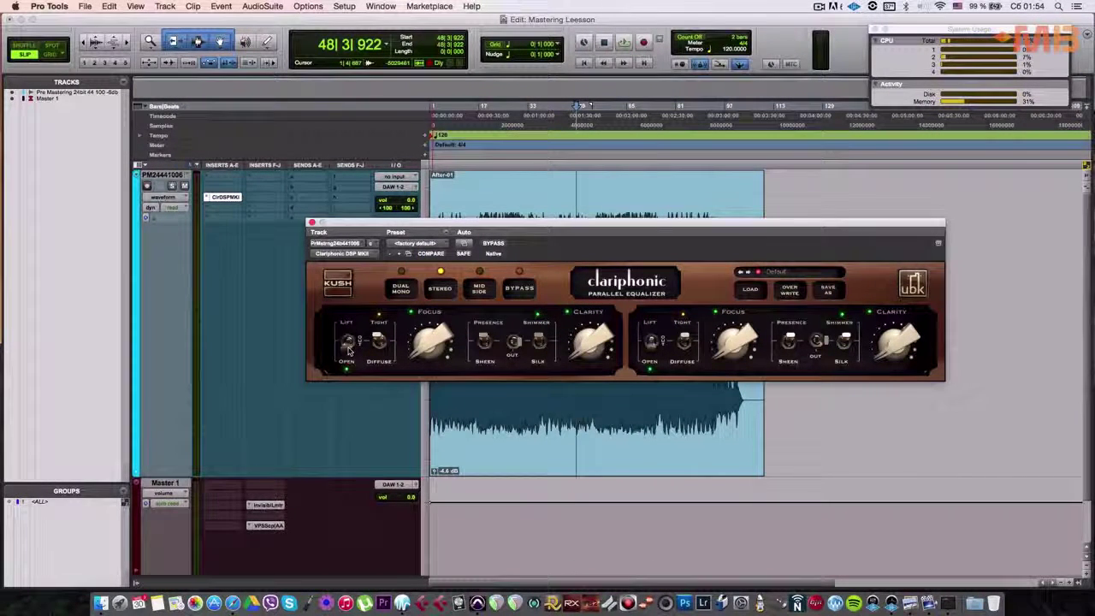
click(348, 342)
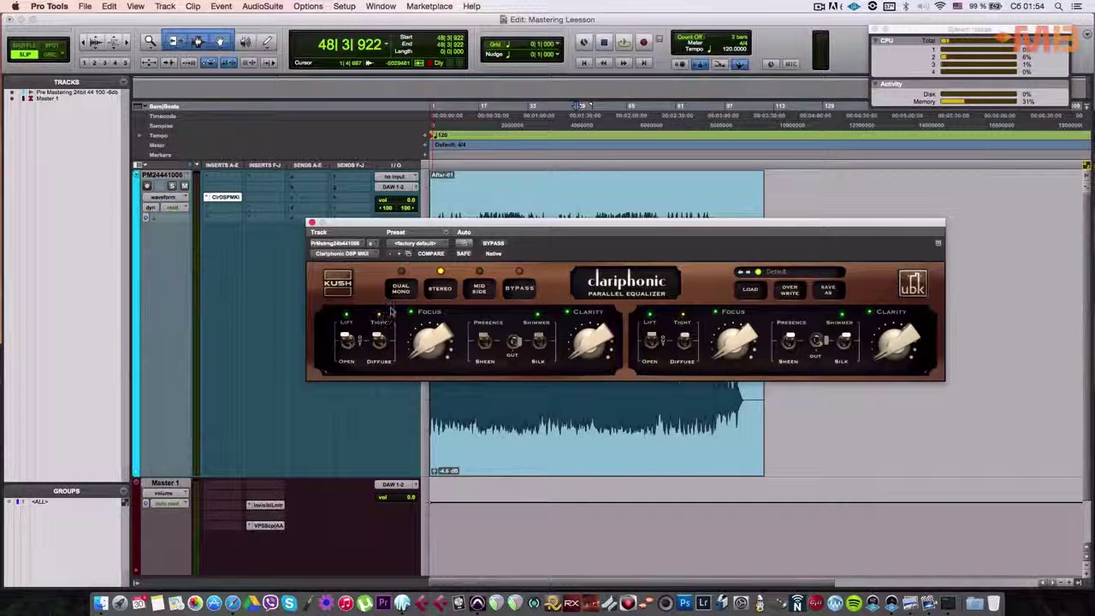
Step: Set the Tight/Diffuse switch to Diffuse and try the Focus and Clarity knobs, returning both to their starting positions
click(379, 359)
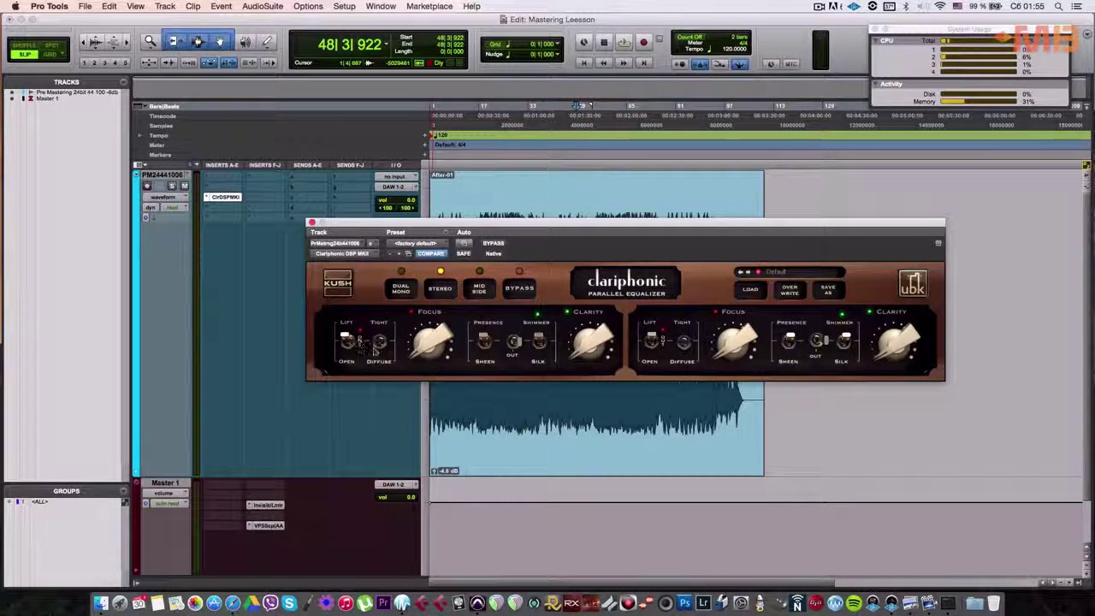
drag(431, 344, 438, 304)
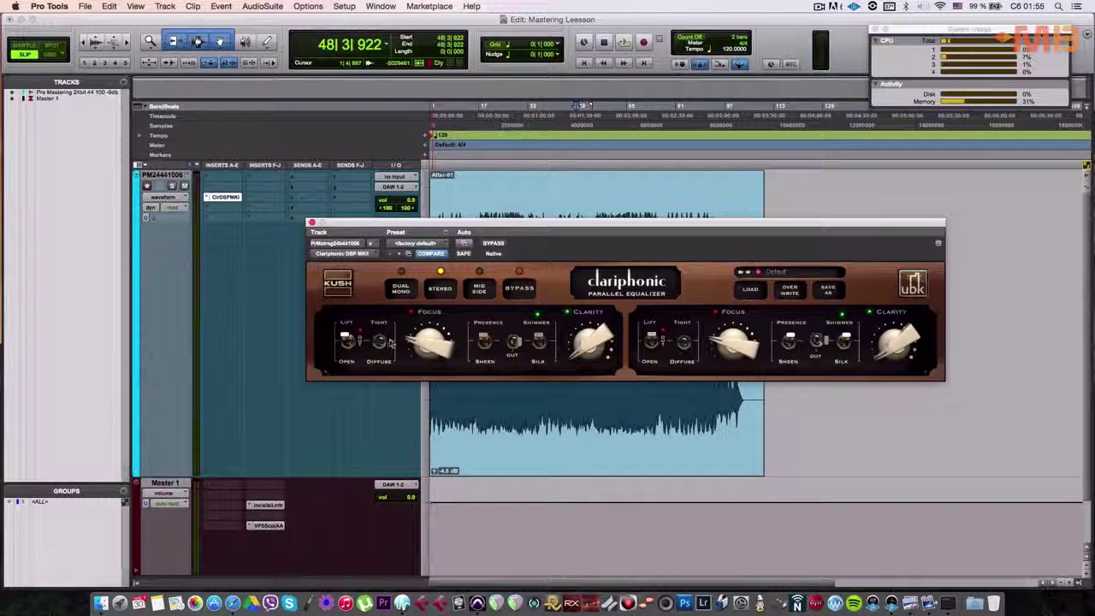
click(379, 349)
drag(420, 345, 450, 402)
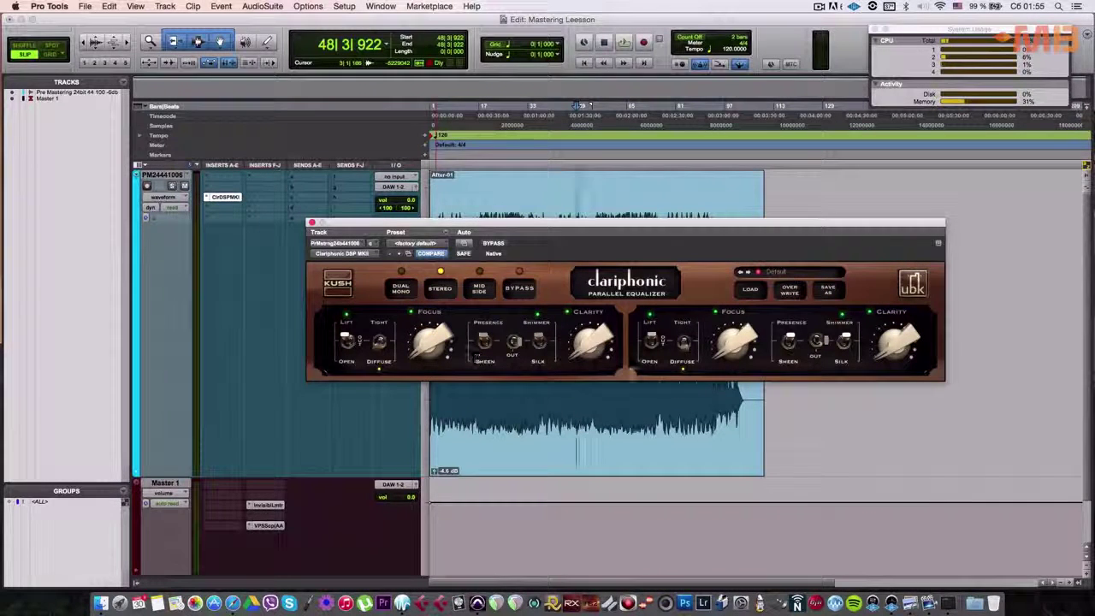
drag(579, 363, 575, 387)
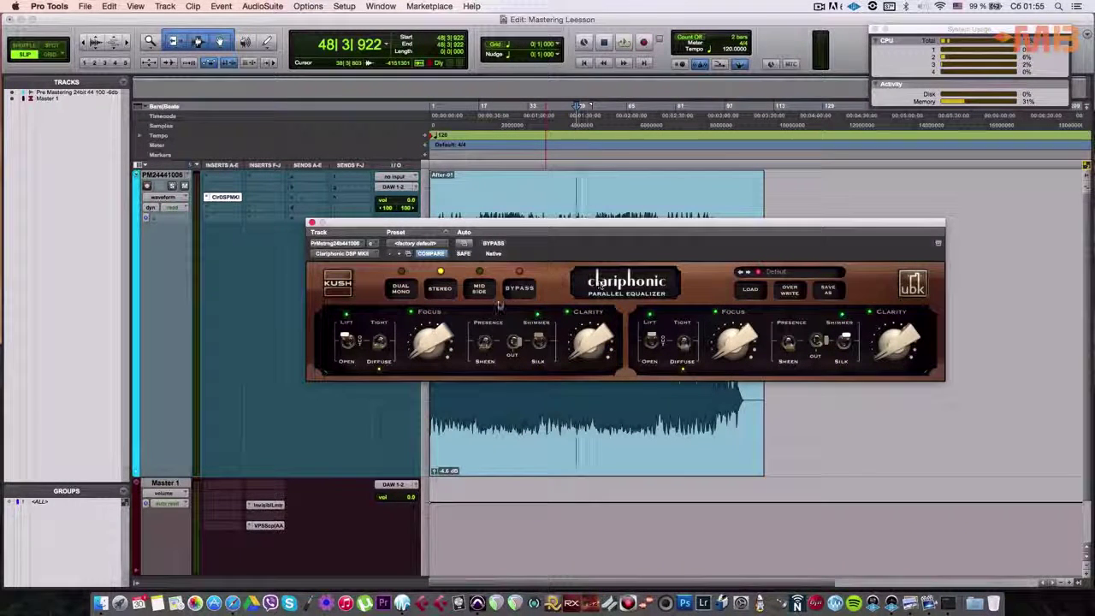
mouse_move(585, 351)
mouse_down()
mouse_move(592, 270)
mouse_move(586, 354)
mouse_up()
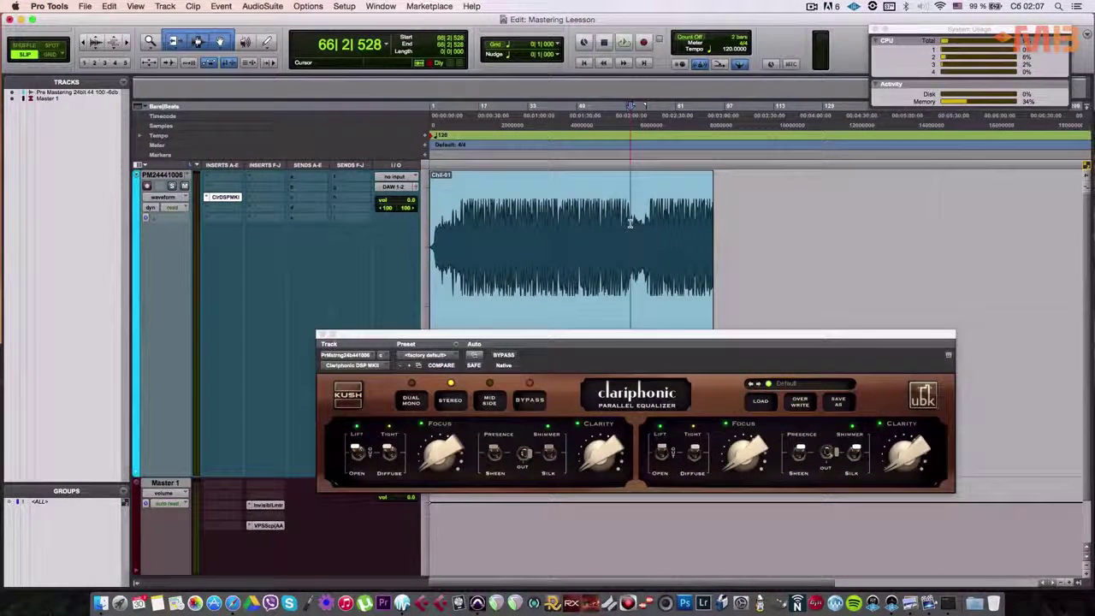
Step: Move the plugin window lower and play the track, raising Focus to about eleven o'clock and comparing it against bypass
drag(569, 337, 593, 357)
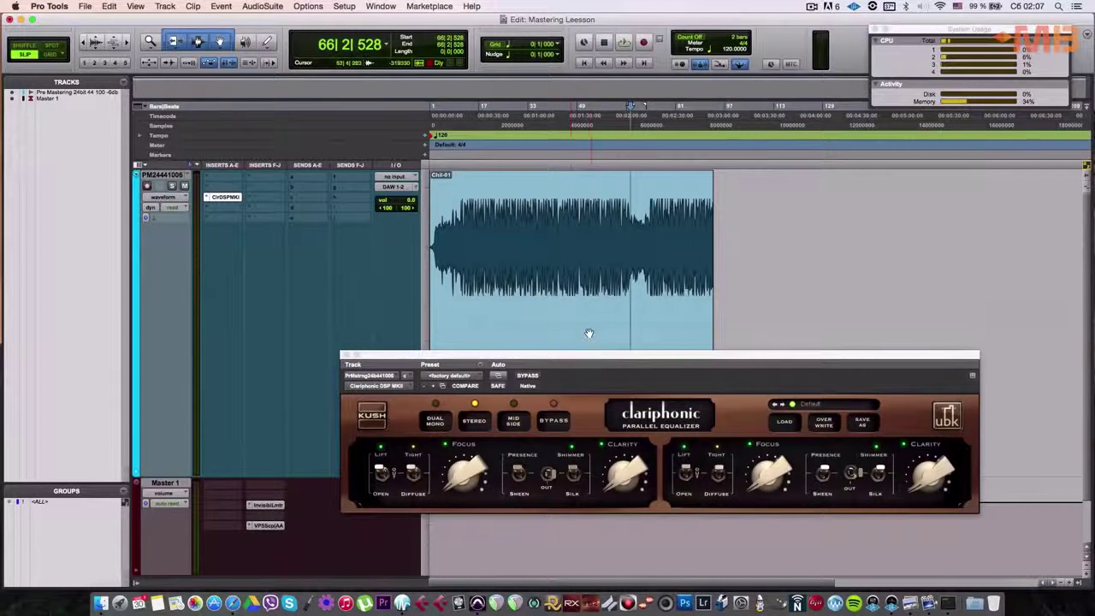
key(space)
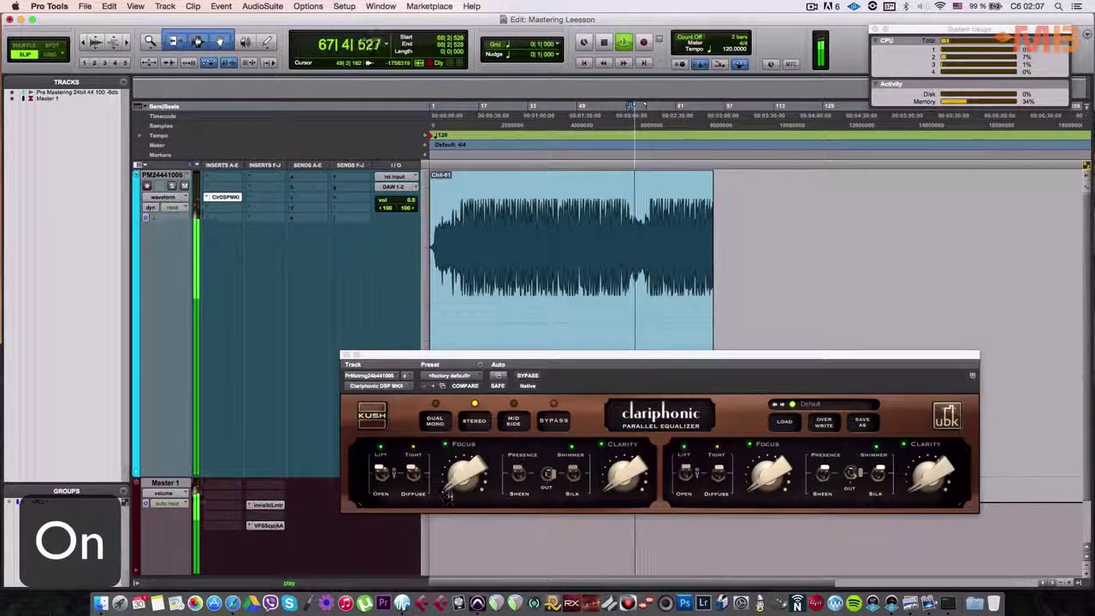
drag(469, 485, 480, 408)
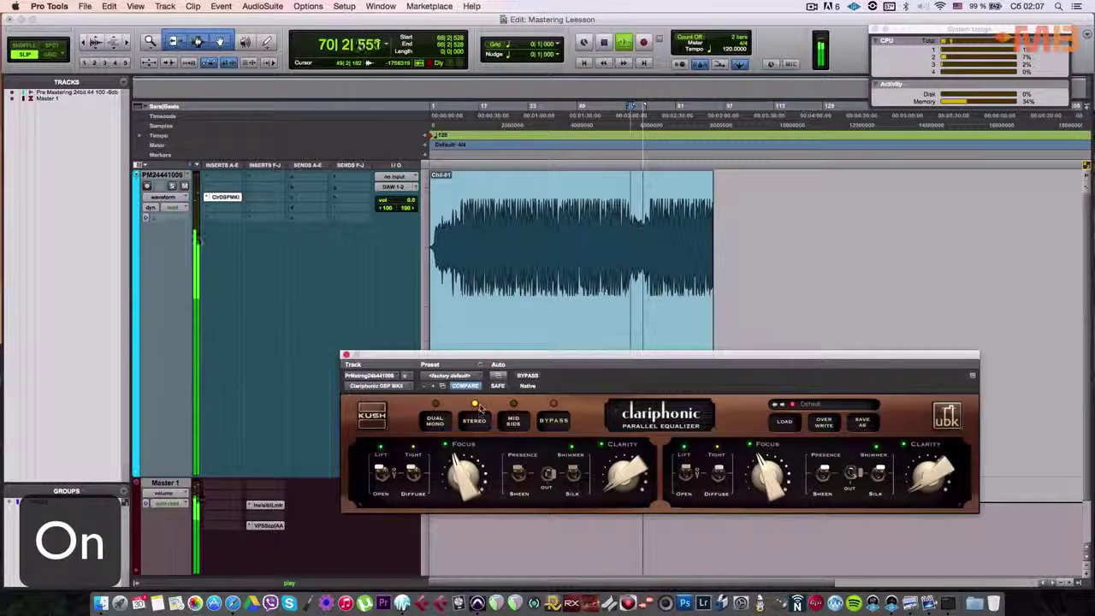
click(524, 375)
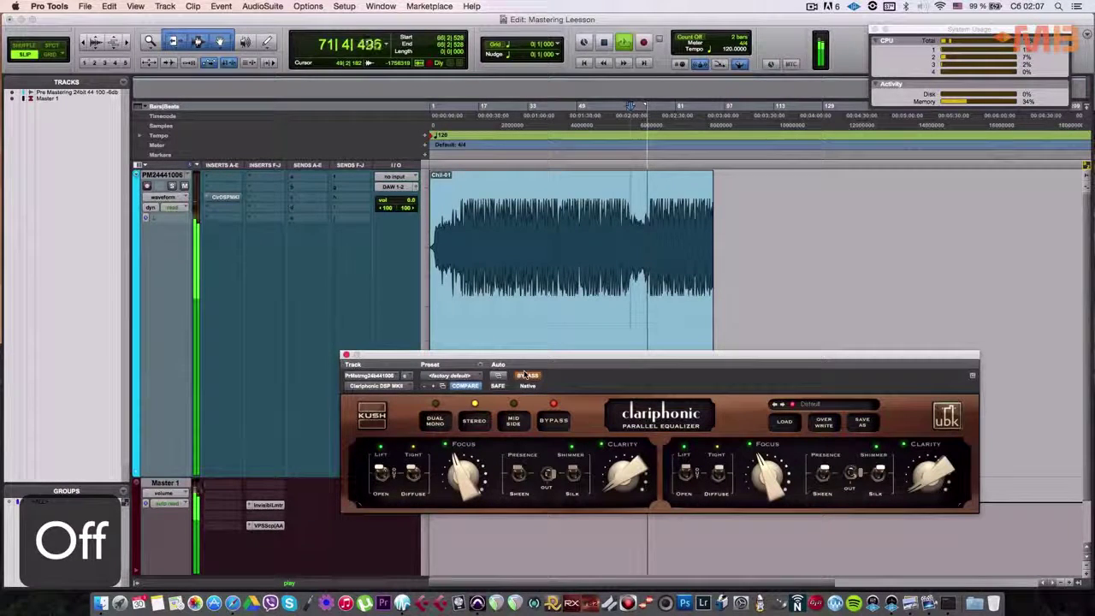
click(527, 375)
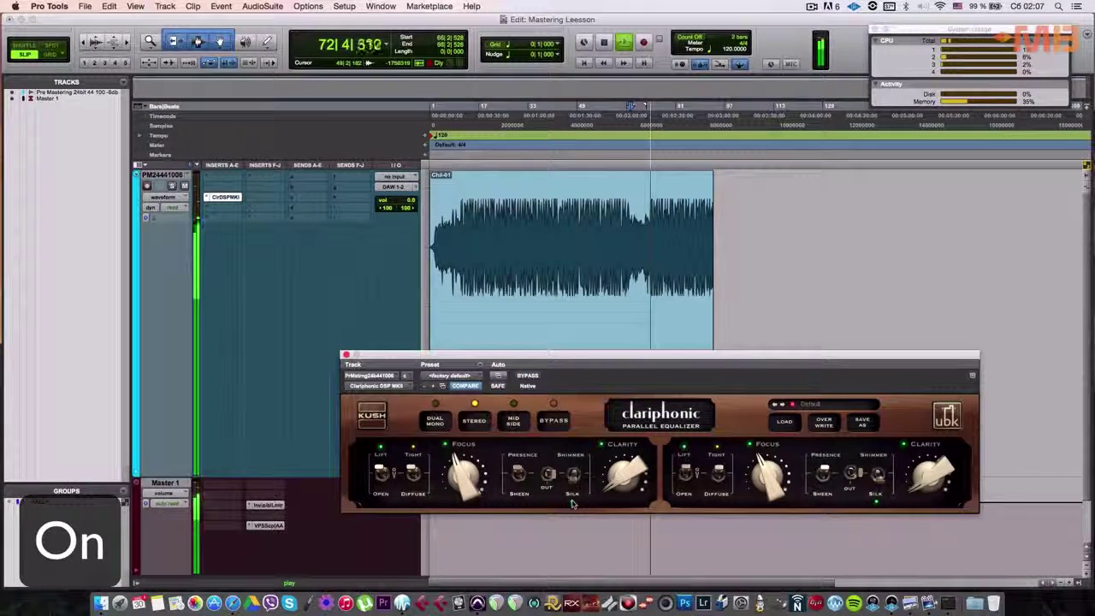
Step: Raise Clarity to about eleven o'clock in the Silk setting and compare the processed sound against bypass twice
drag(622, 474, 625, 413)
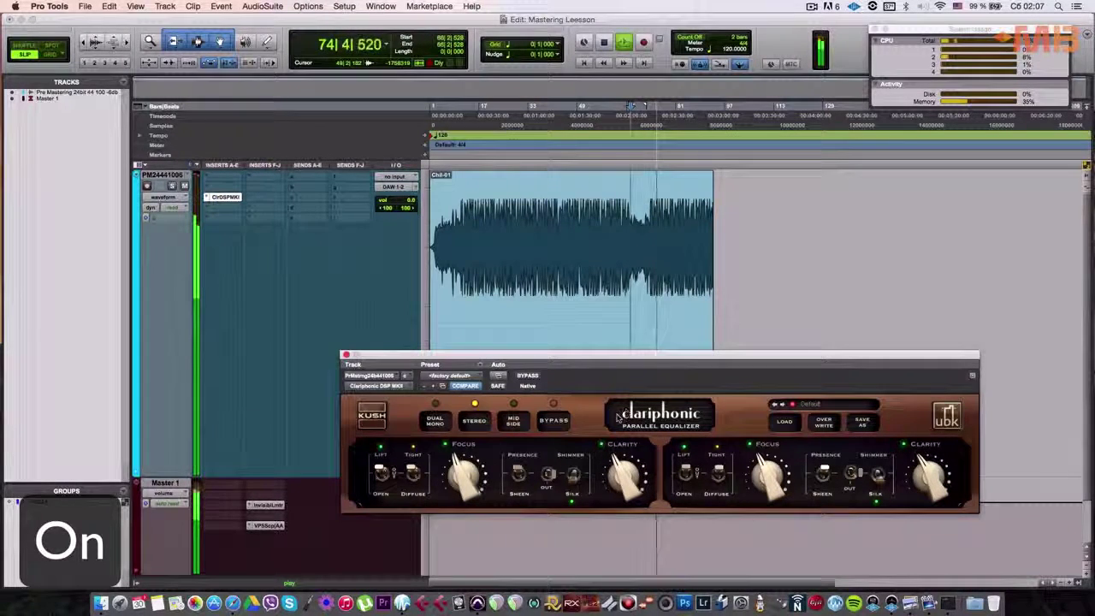
click(528, 376)
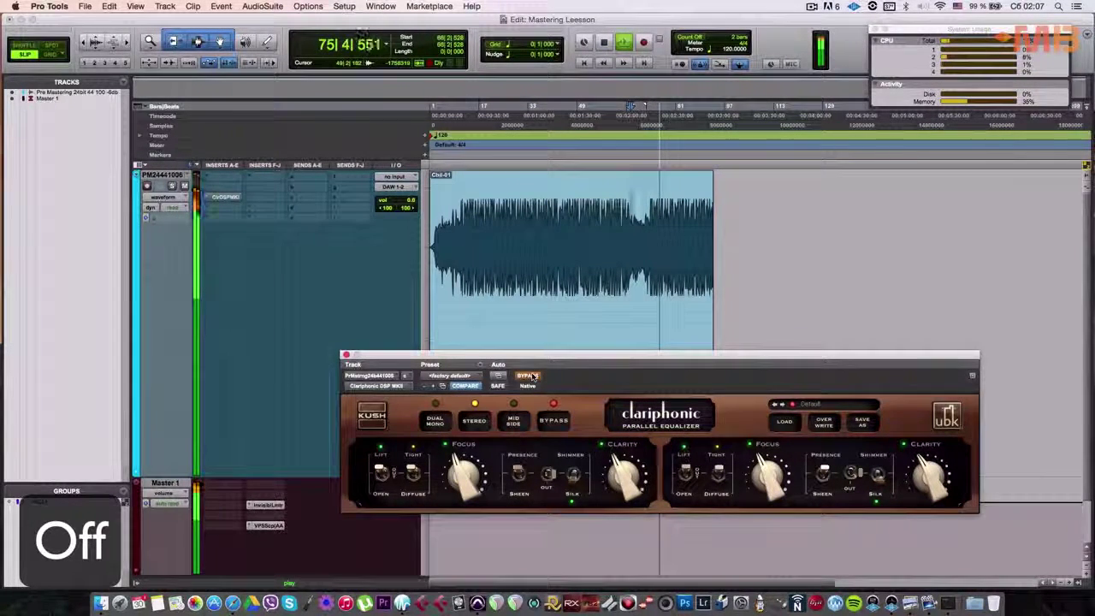
click(529, 376)
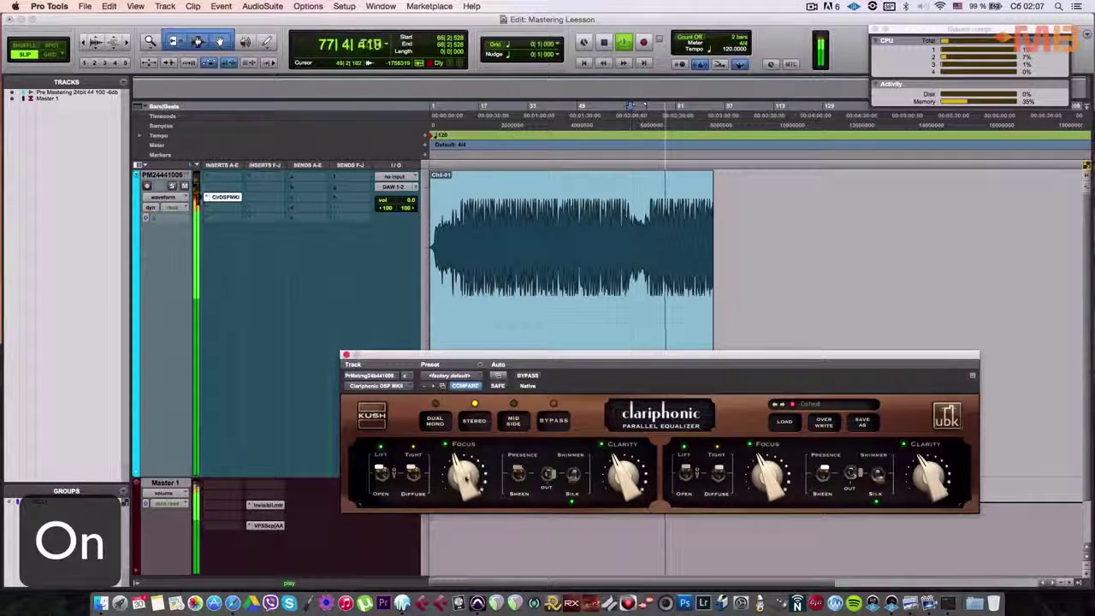
click(528, 376)
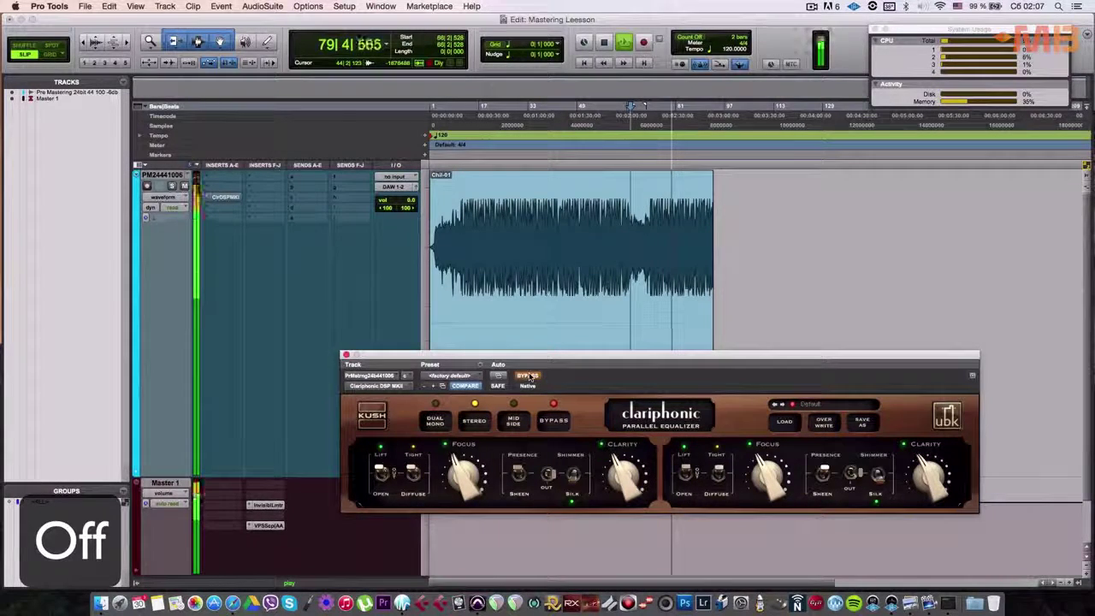
click(528, 375)
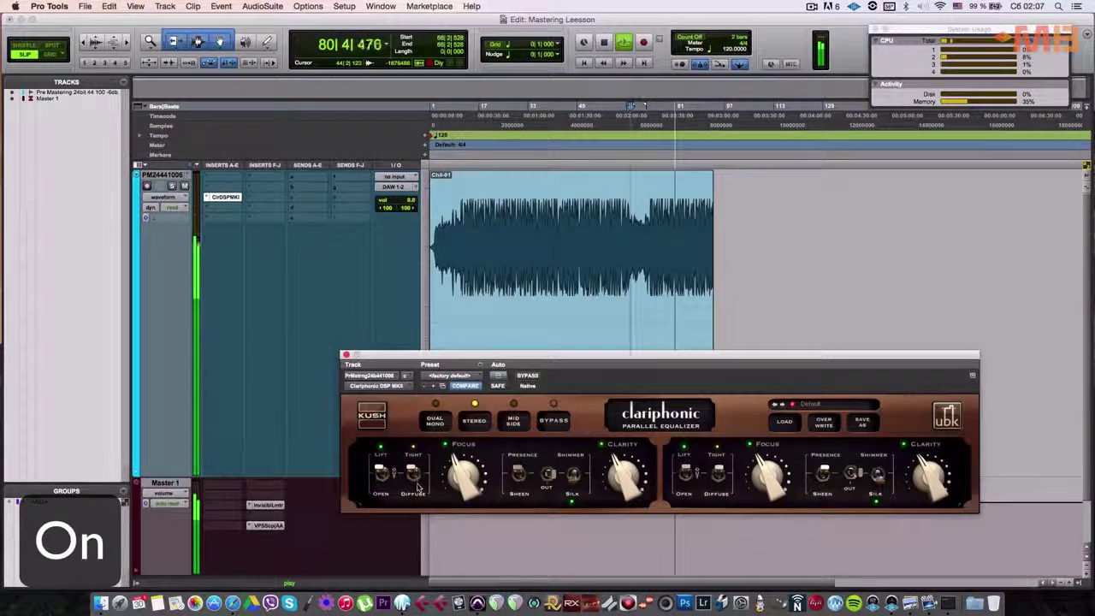
Step: Compare the Diffuse setting against bypass during playback, fine-tune Clarity slightly, and bypass the plugin again
click(531, 376)
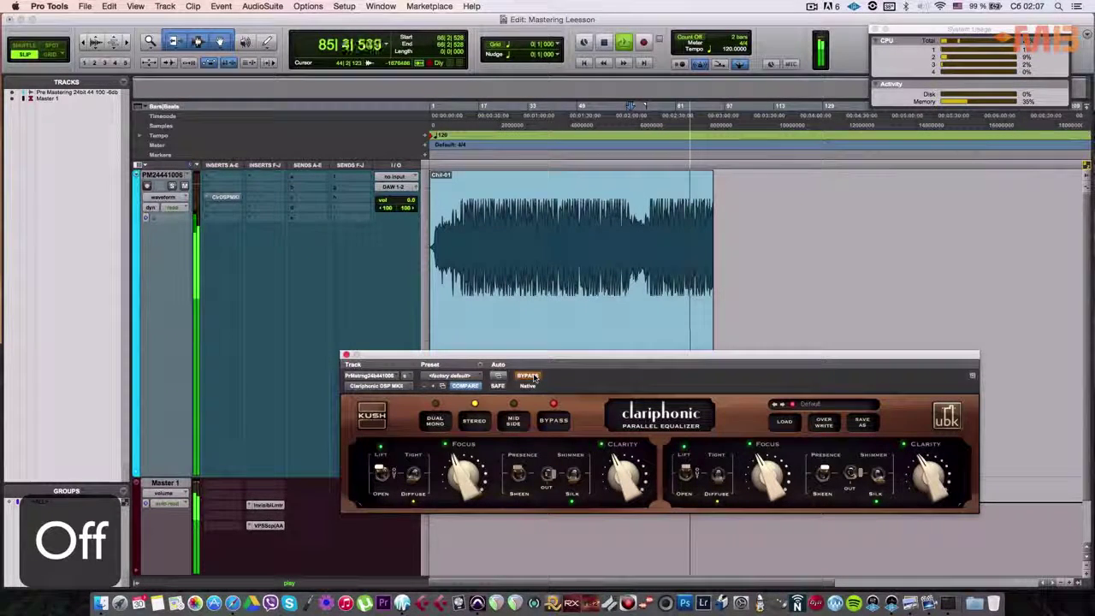
click(532, 376)
click(531, 376)
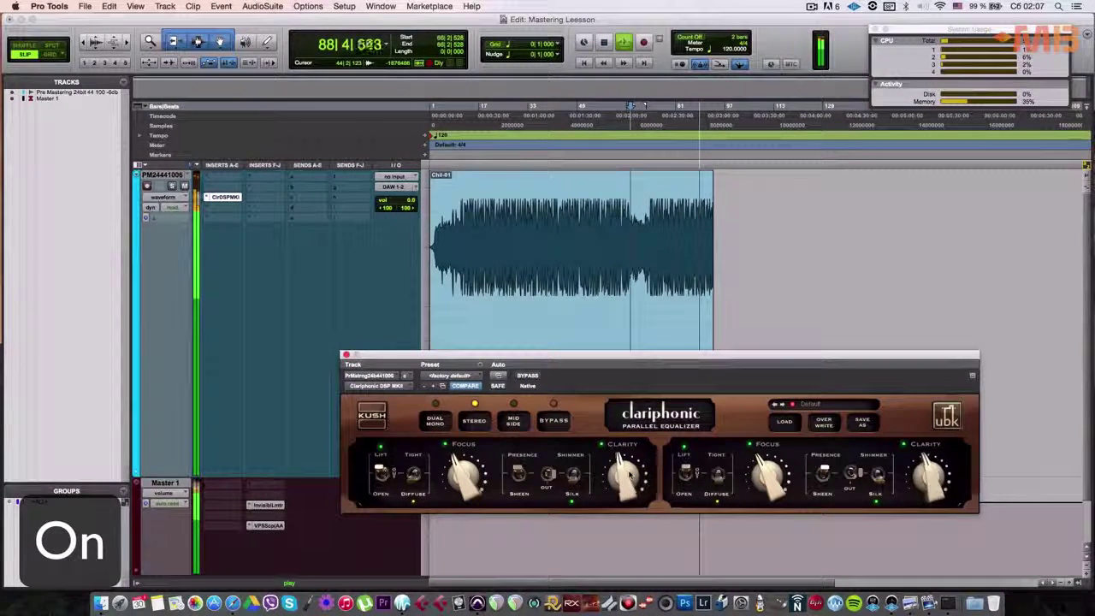
mouse_move(628, 473)
mouse_down()
mouse_move(628, 457)
mouse_move(632, 481)
mouse_up()
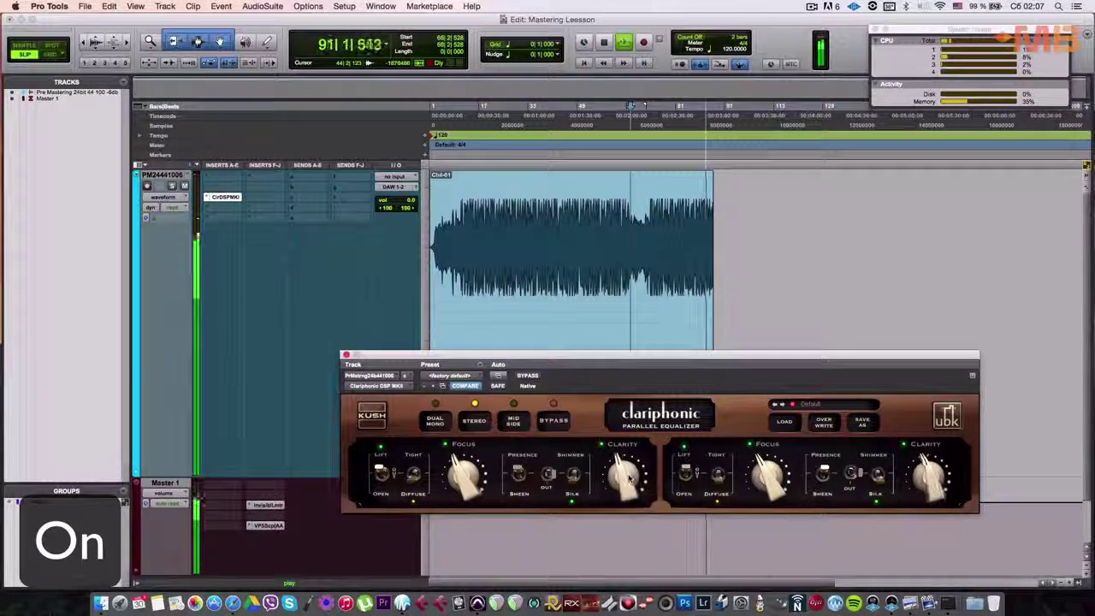
click(529, 375)
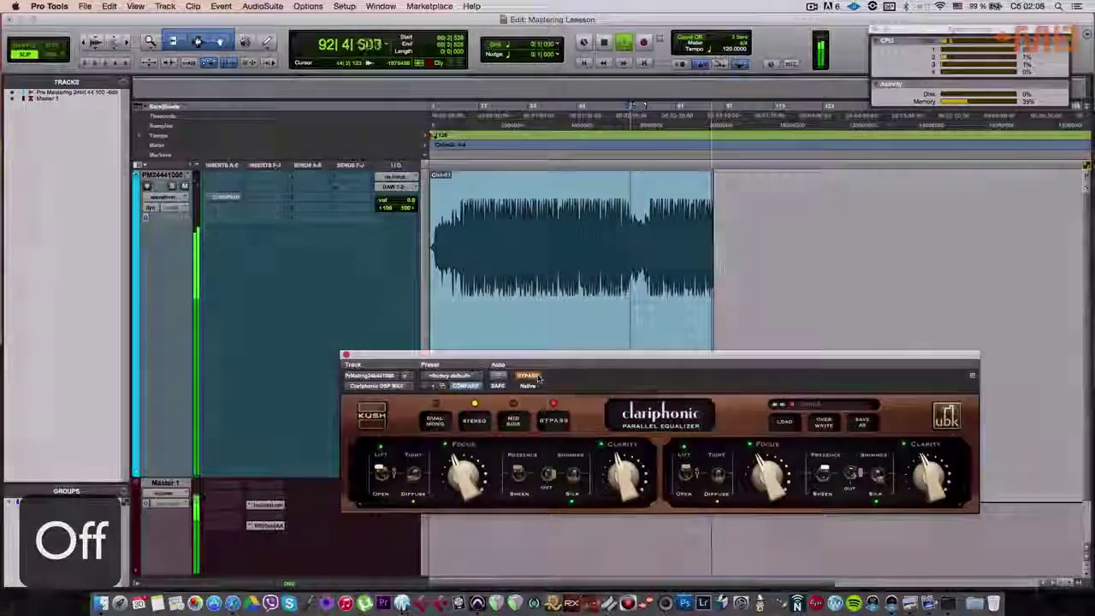